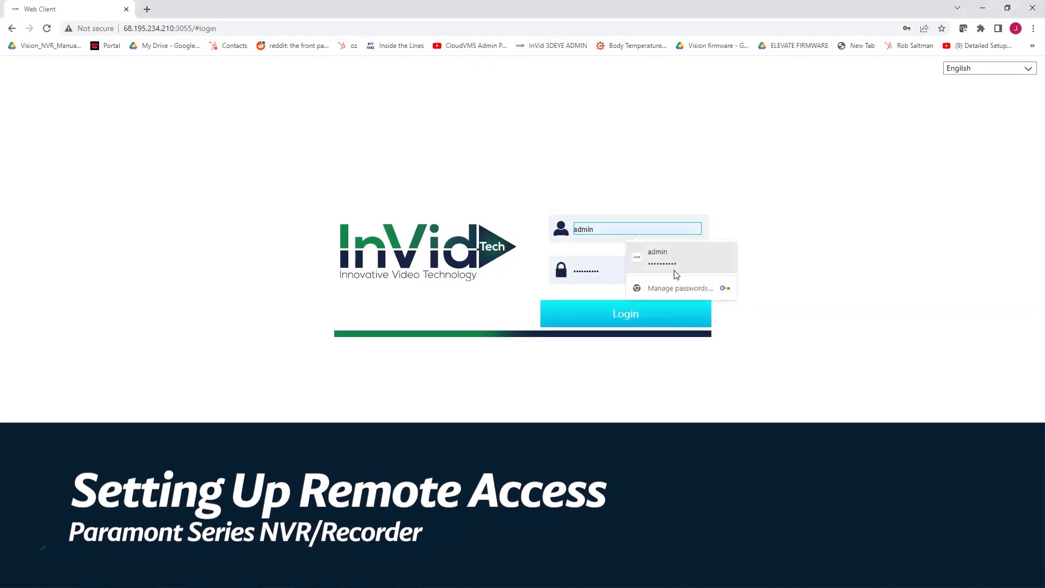
Log in to the NVR with the saved admin credentials and show the Function Panel
left_click(676, 273)
left_click(623, 315)
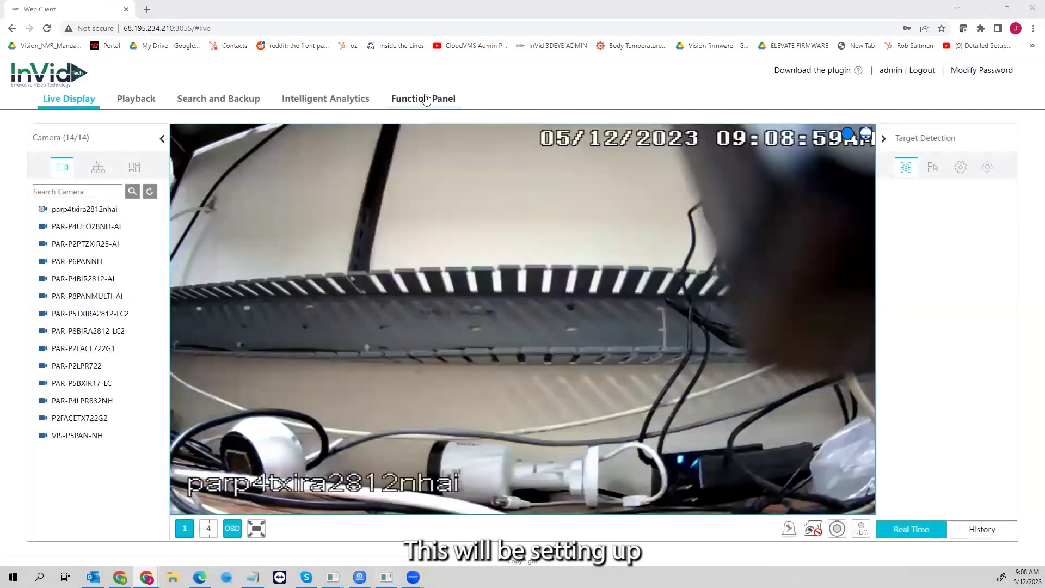
left_click(424, 99)
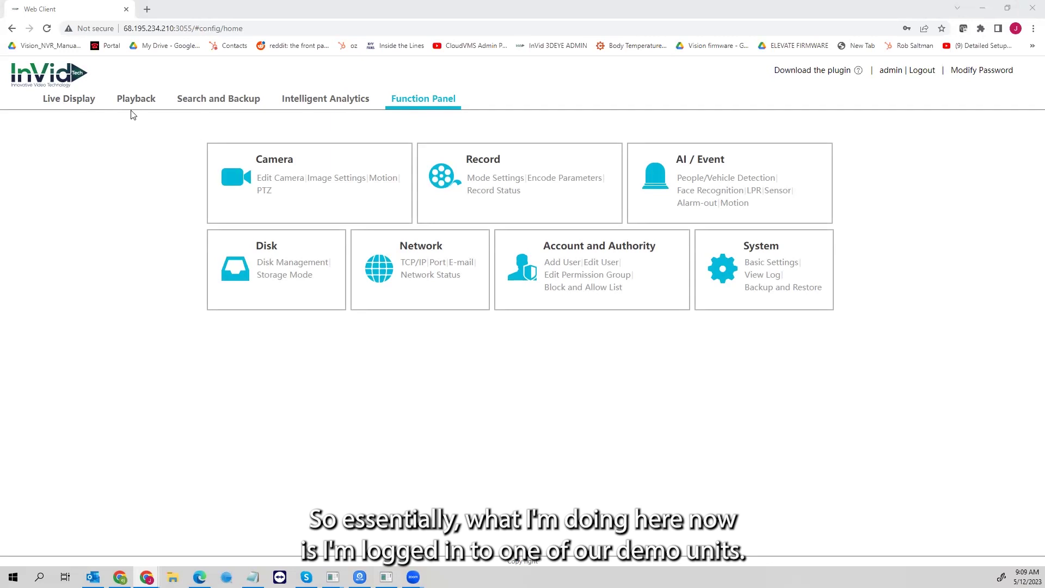
left_click(74, 99)
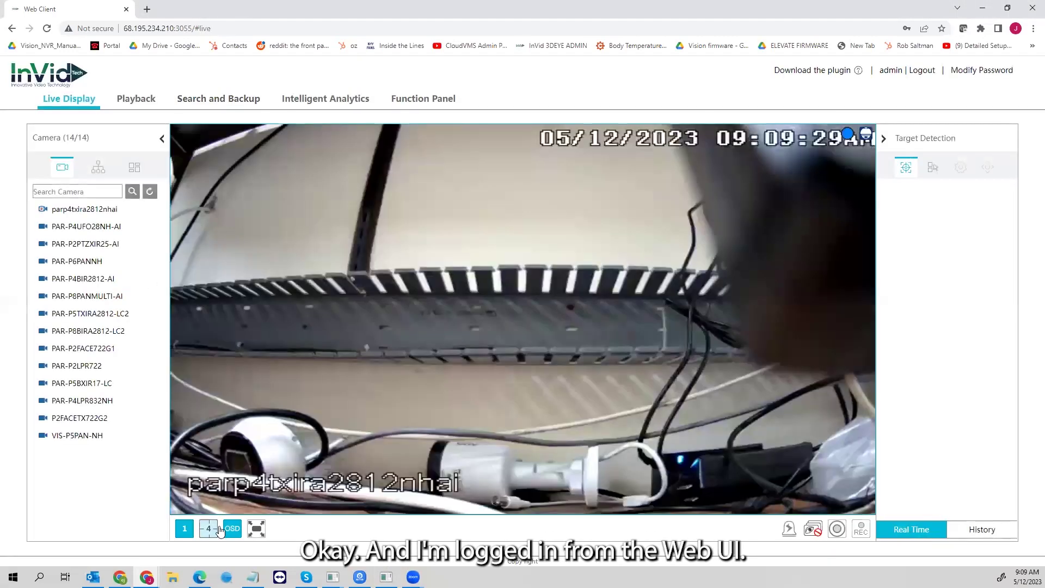
left_click(208, 529)
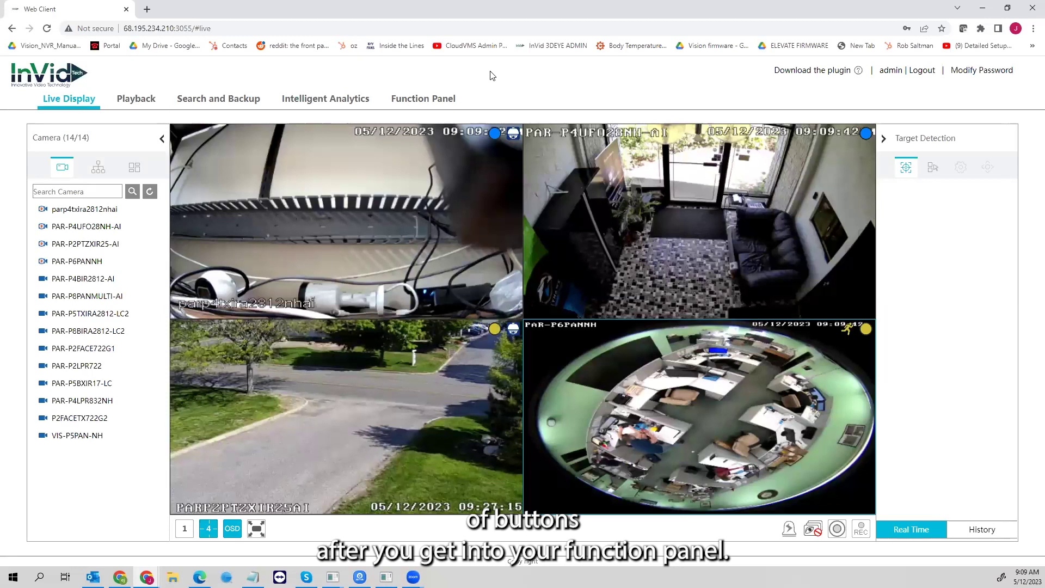
left_click(444, 100)
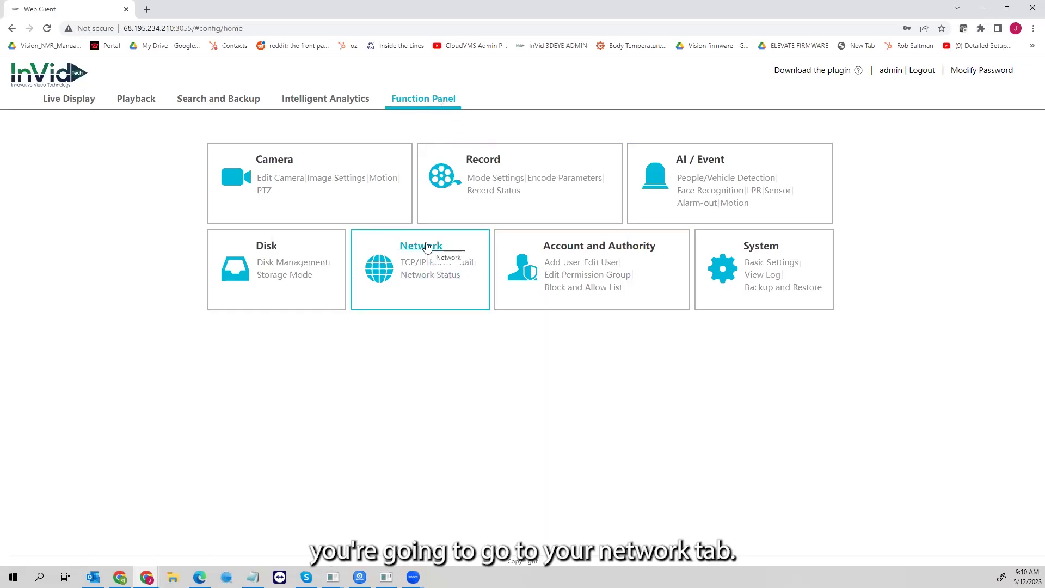
Open the Network TCP/IP page showing static address 192.168.2.17 and gateway 192.168.2.1
left_click(427, 246)
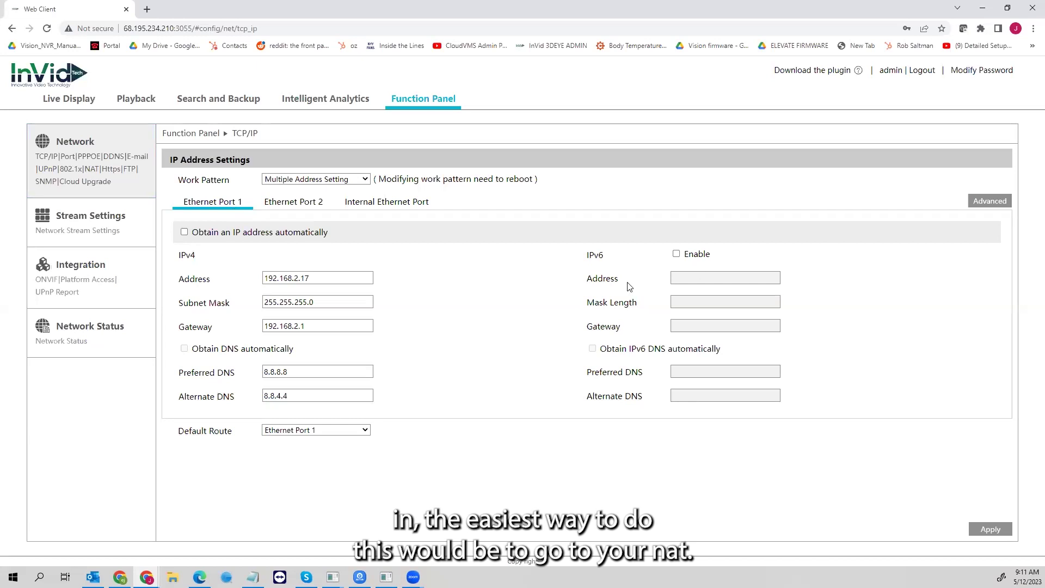
Show the NAT page and point out the NAT status reading Success
left_click(91, 169)
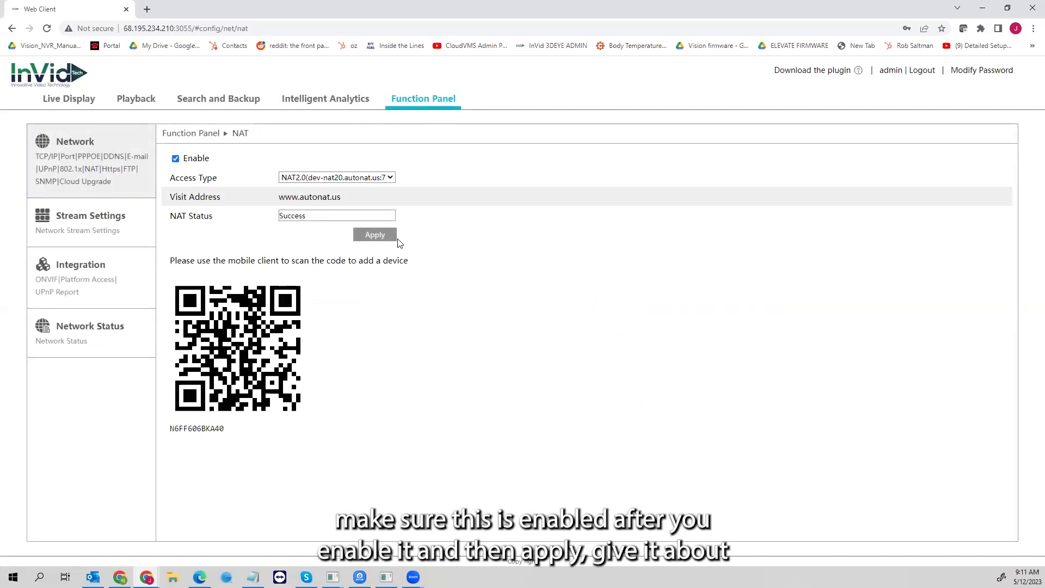
double_click(292, 215)
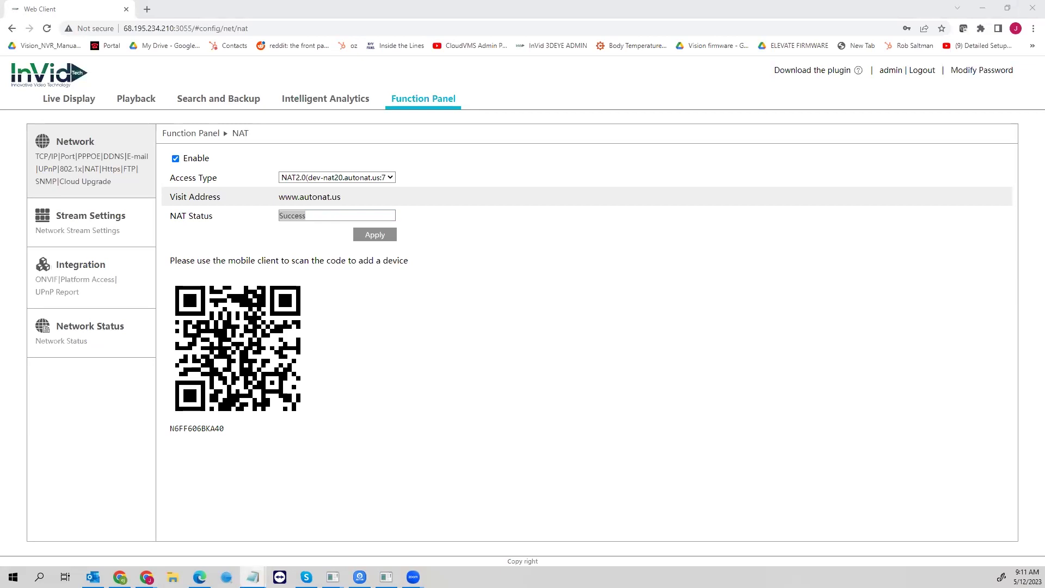
left_click(252, 577)
key("ctrl+a")
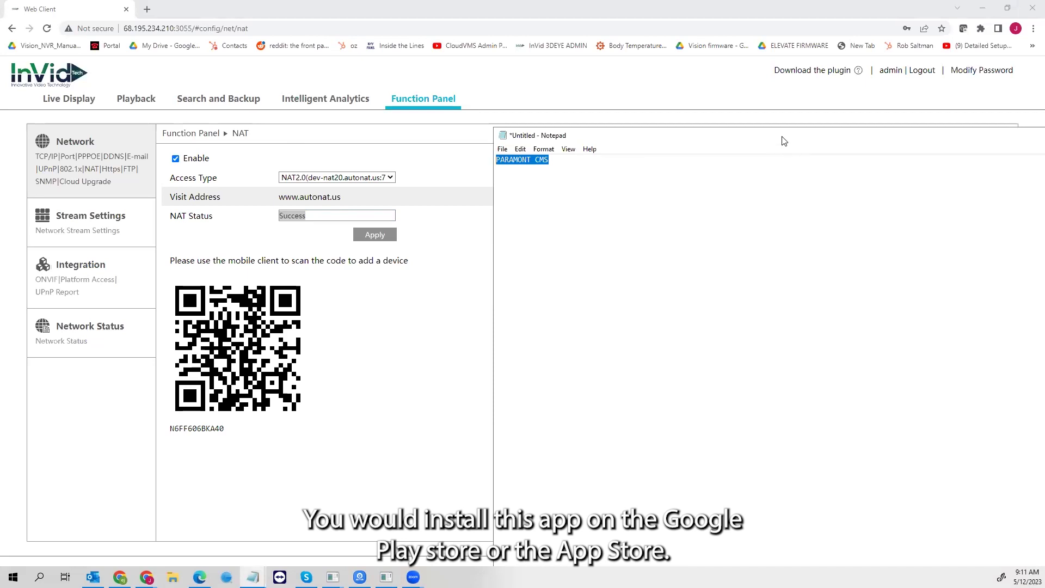
left_click_drag(784, 141, 678, 164)
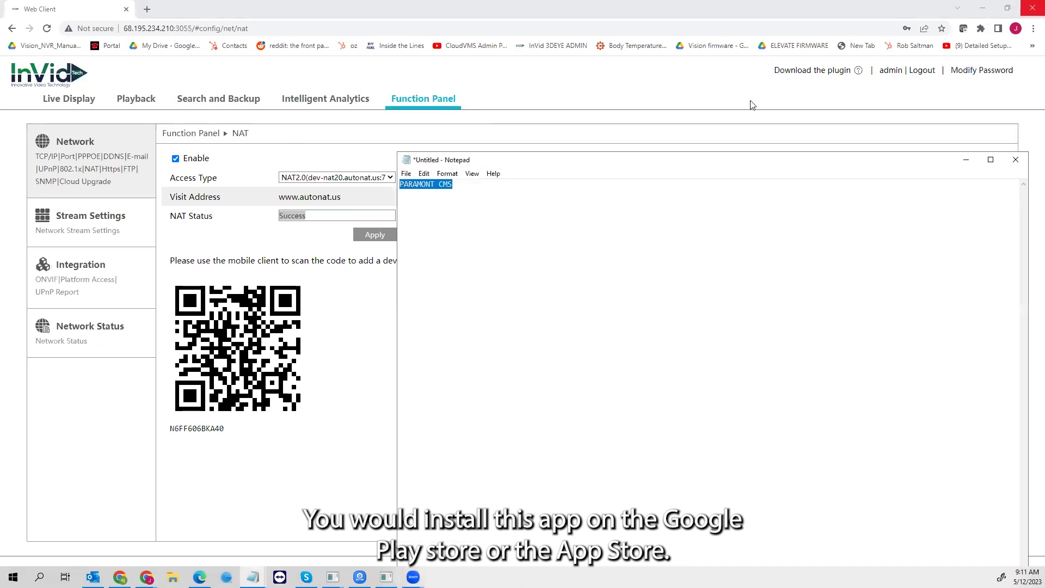
left_click(972, 165)
left_click(678, 266)
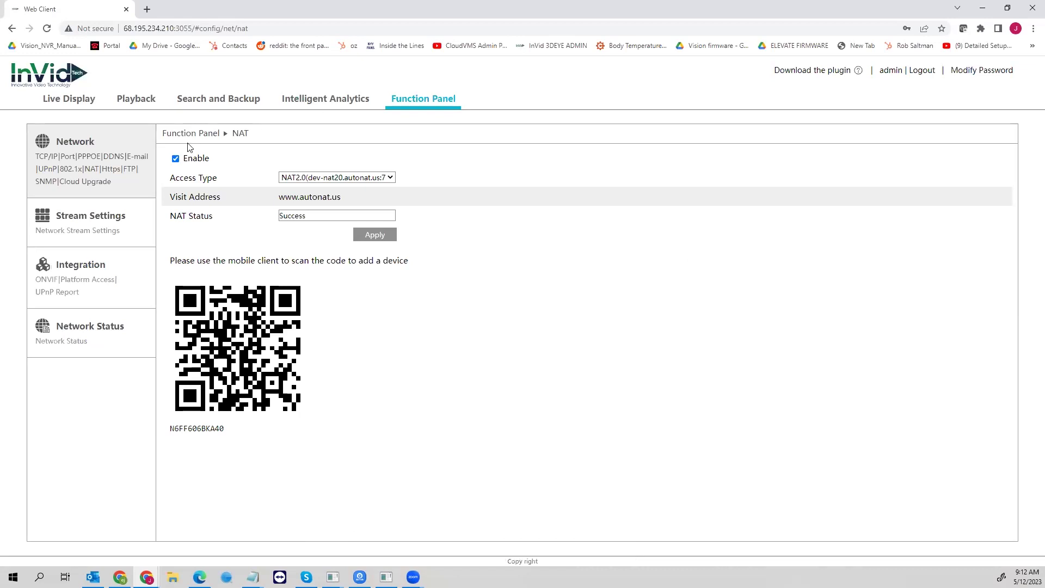
Show the Port page and highlight HTTP port 3055, Server port 3056 and RTSP port 3057
left_click(69, 156)
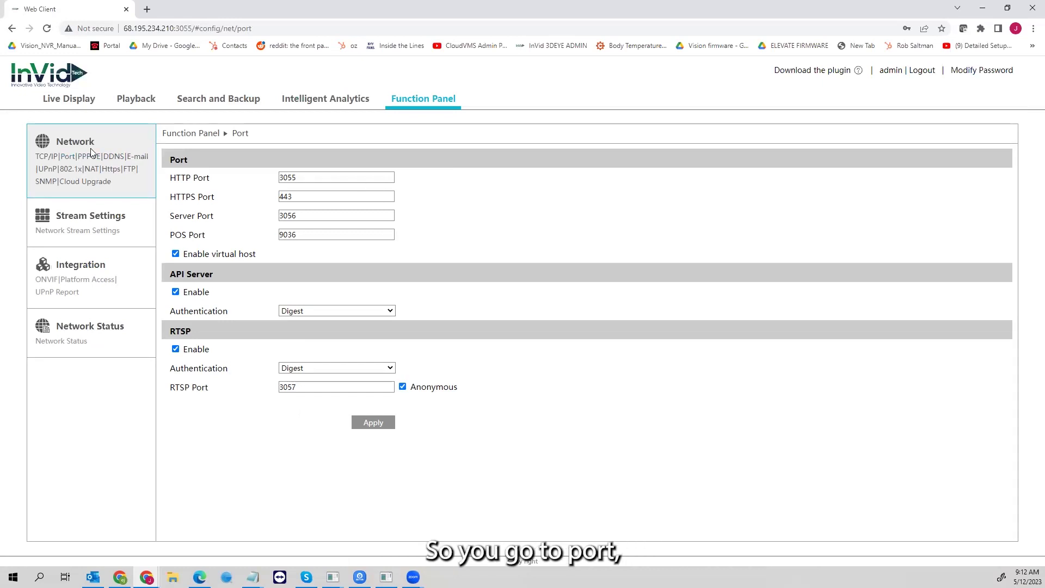
left_click(355, 178)
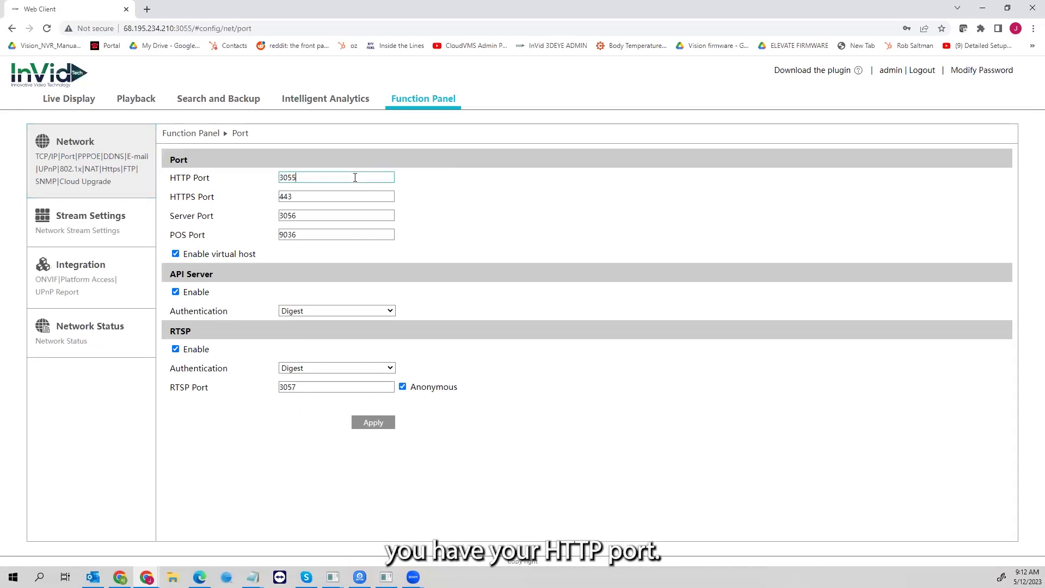
double_click(355, 177)
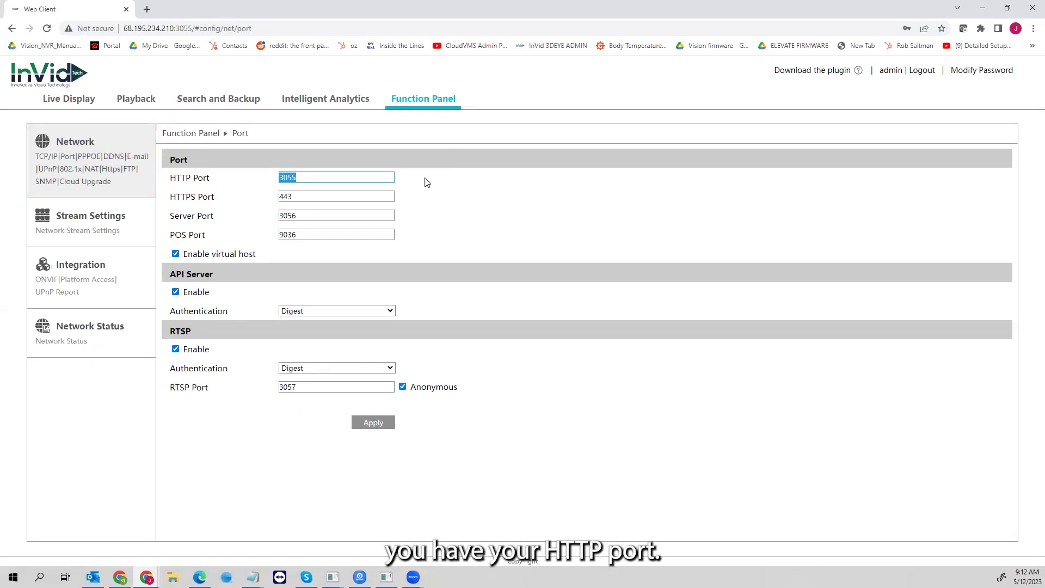
left_click(332, 174)
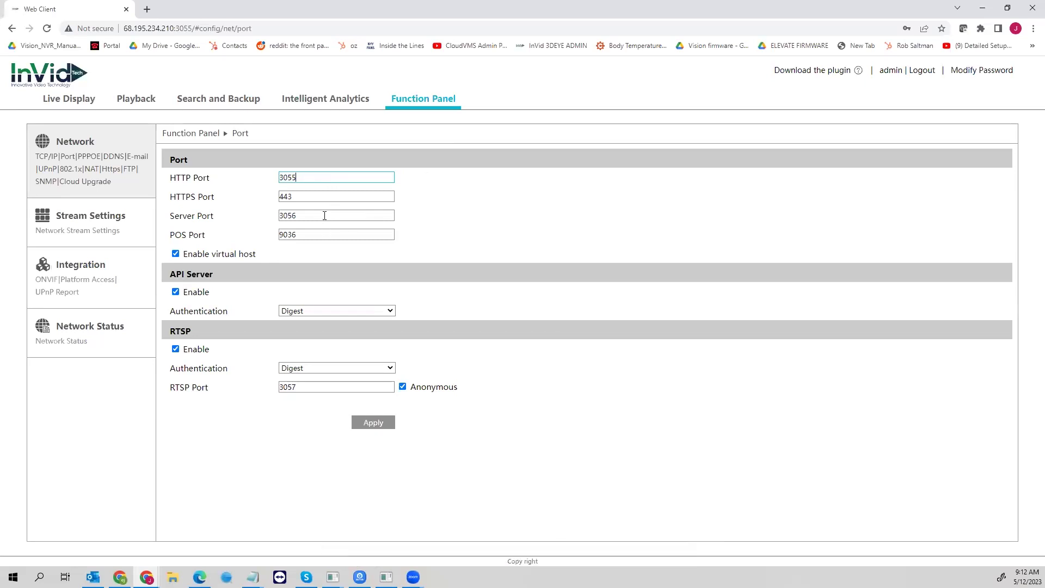
left_click_drag(324, 216, 250, 221)
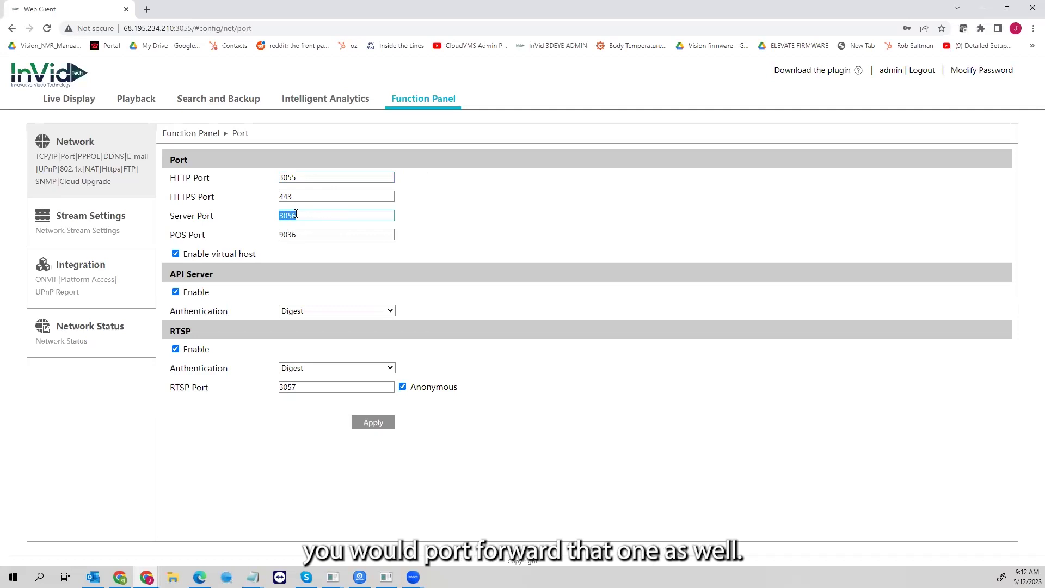
left_click(331, 215)
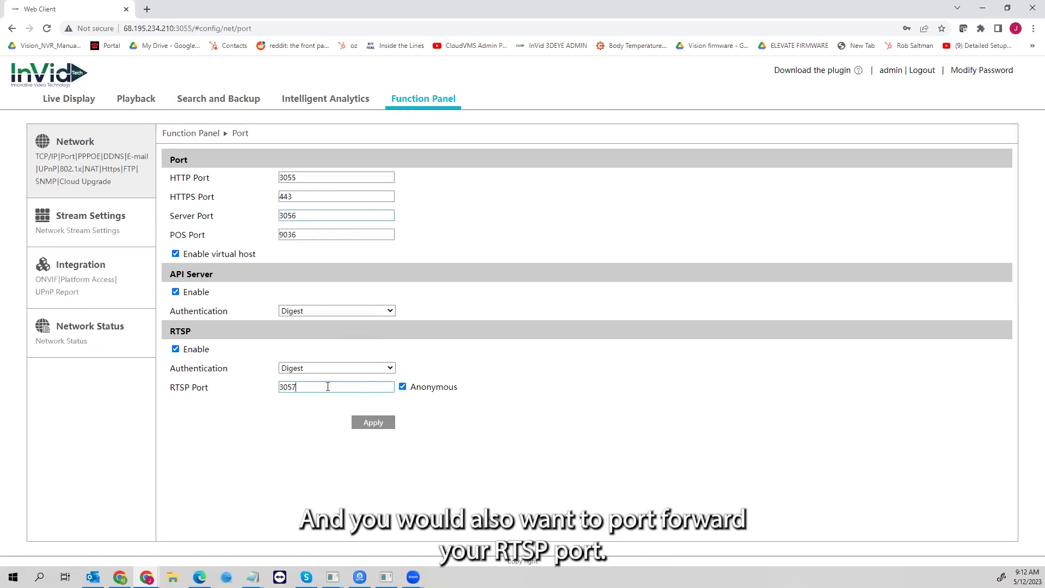
left_click_drag(327, 387, 262, 385)
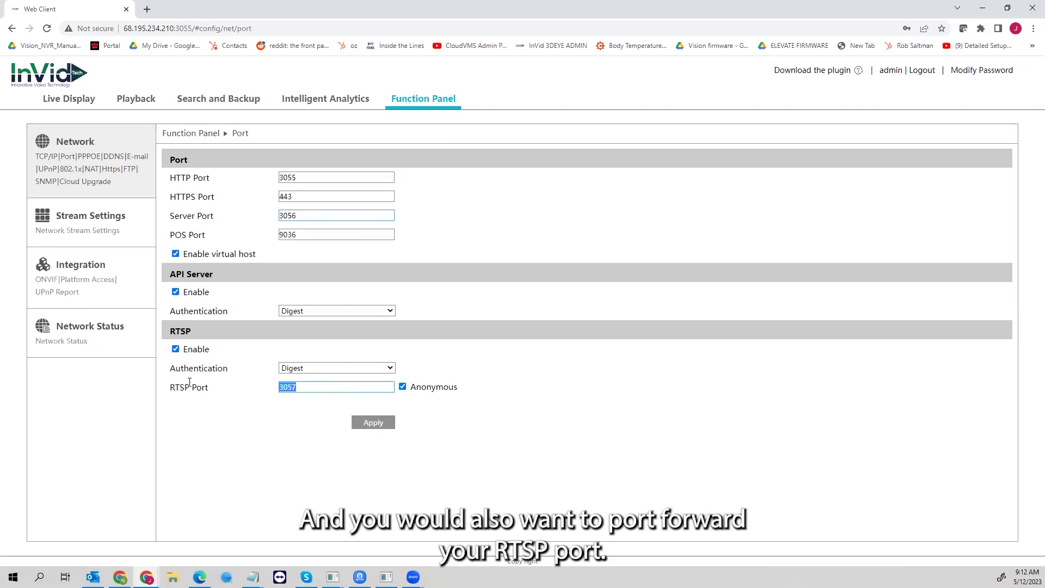
left_click(265, 367)
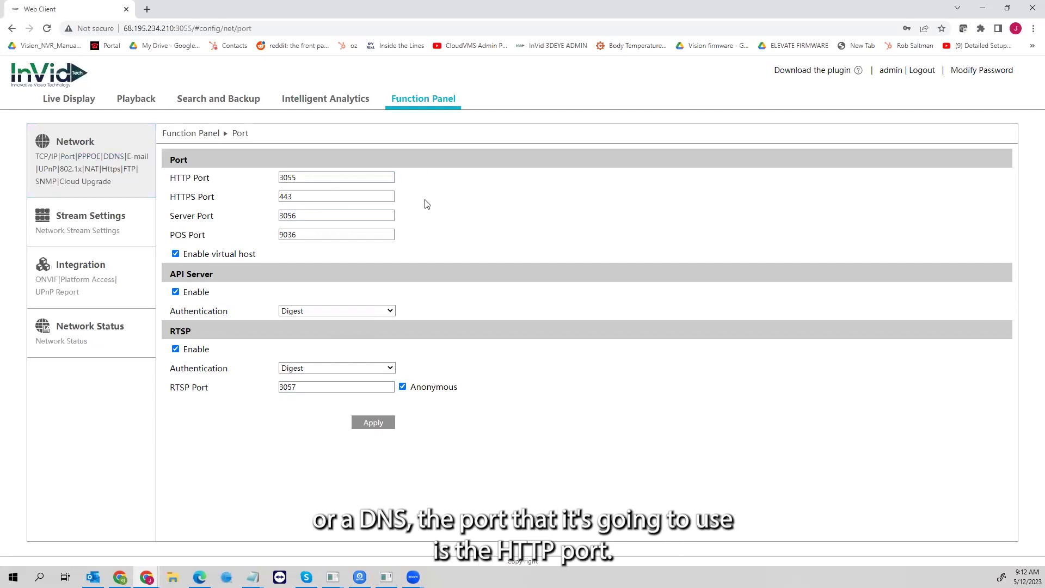
left_click_drag(362, 177, 296, 169)
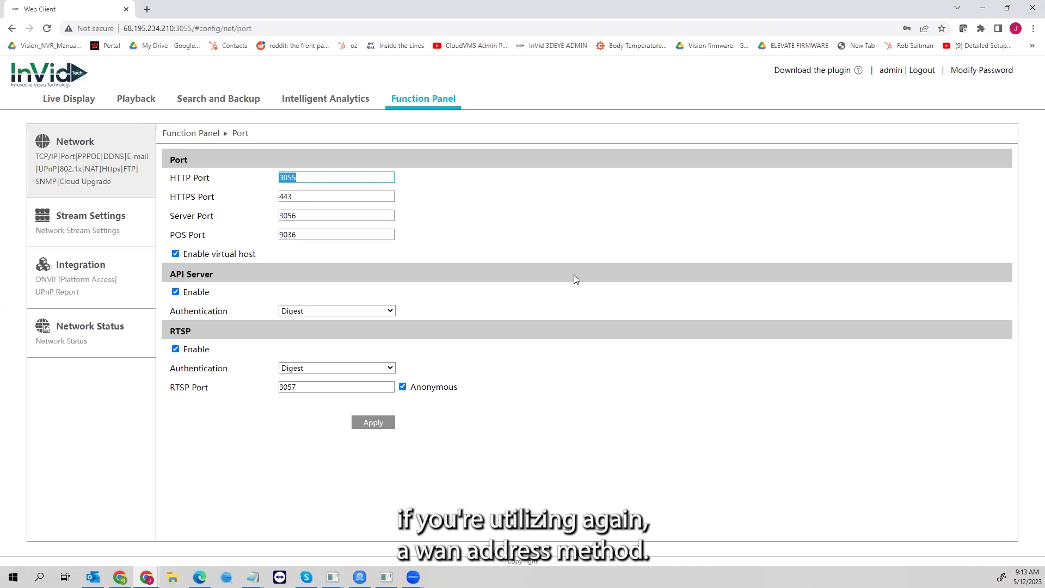
left_click(113, 157)
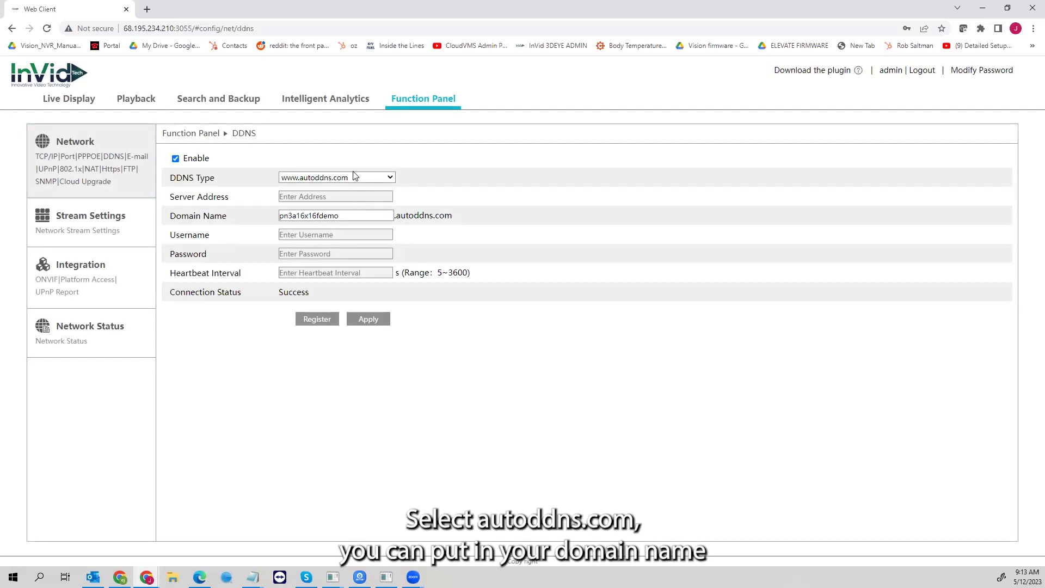
left_click(234, 217)
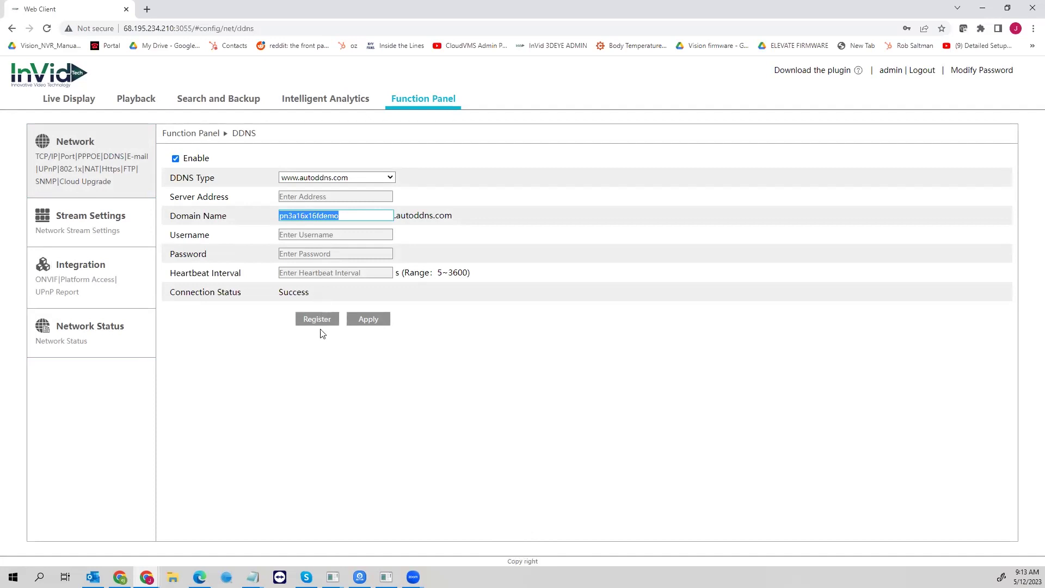
left_click(319, 292)
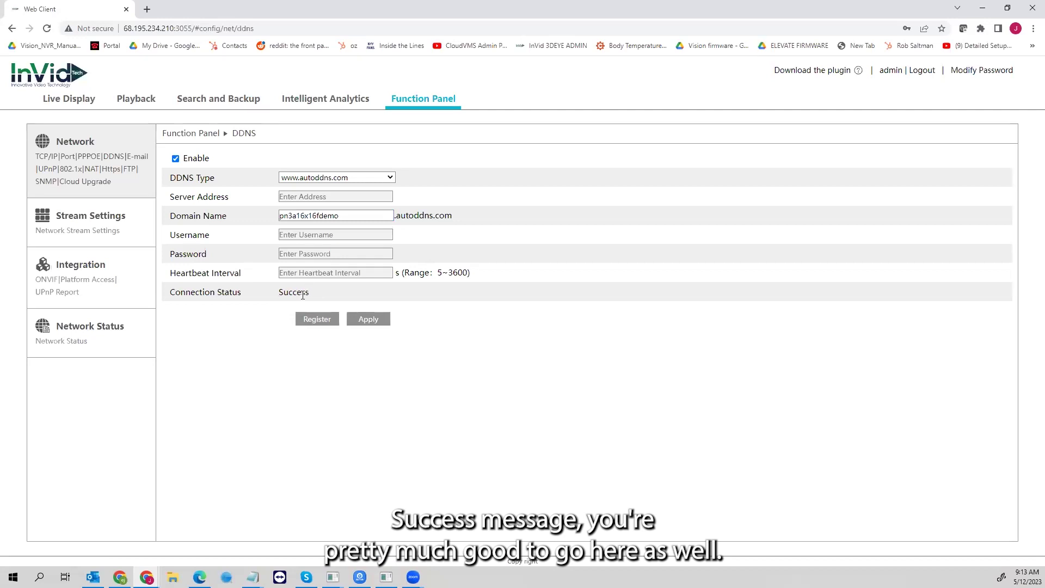
left_click_drag(339, 216, 277, 214)
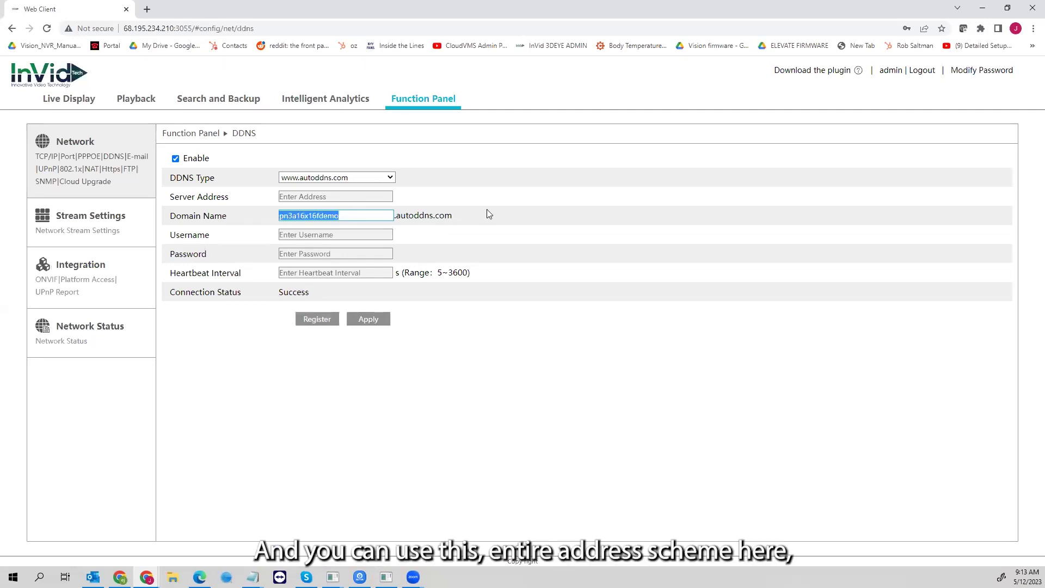
left_click_drag(487, 213, 276, 213)
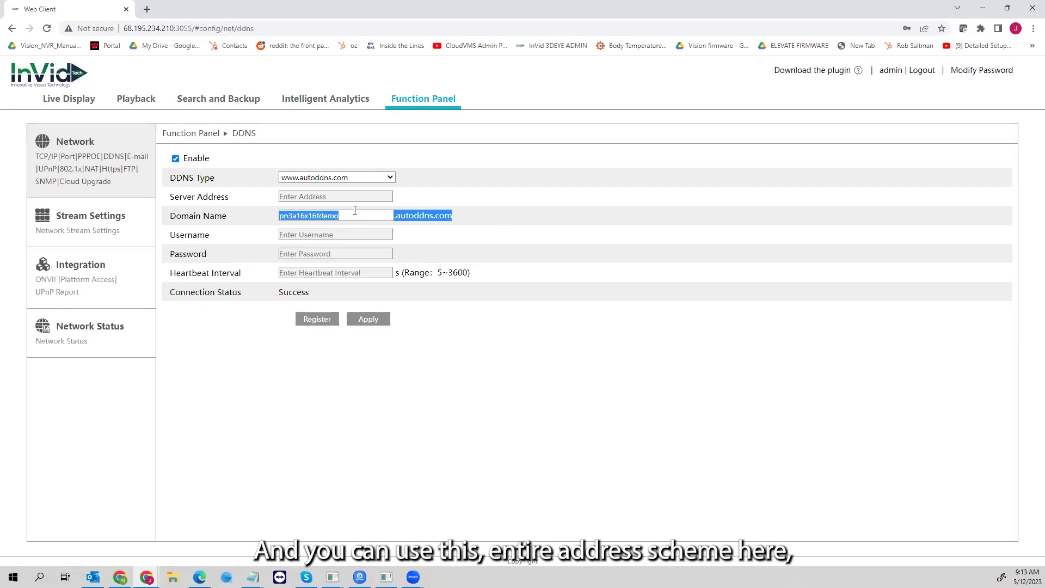
left_click(588, 205)
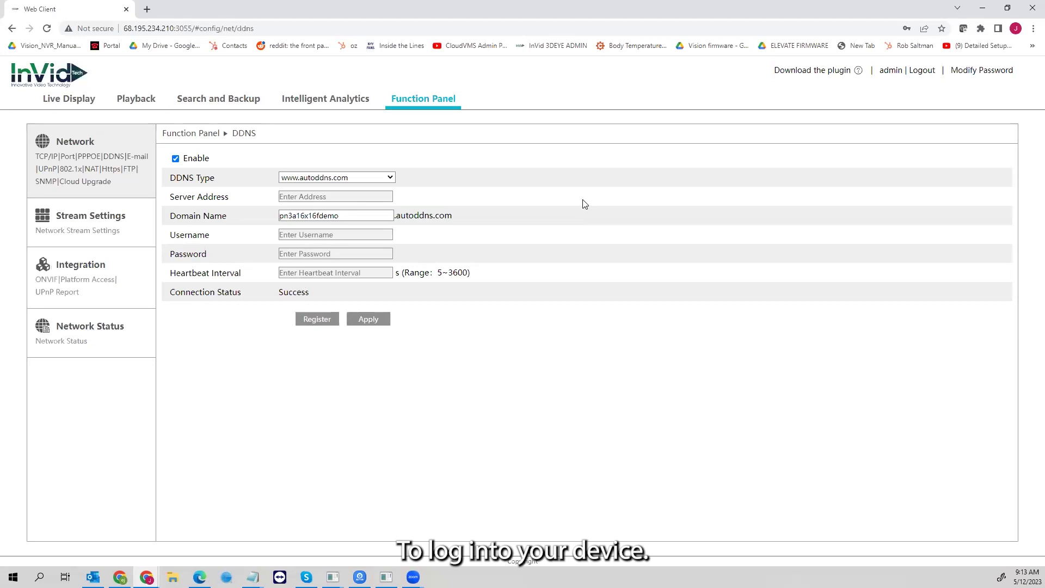
left_click(350, 175)
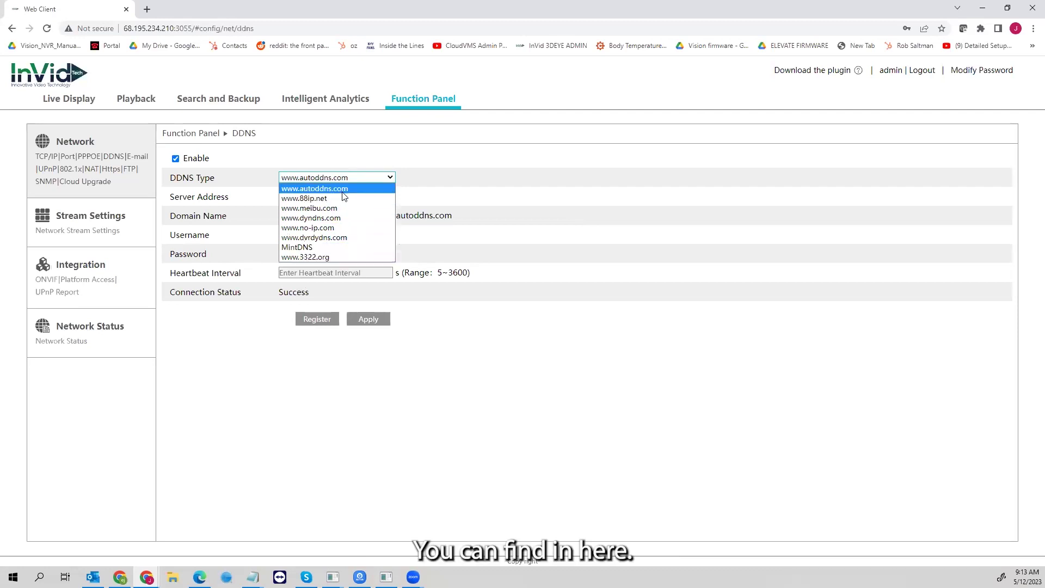
left_click(601, 160)
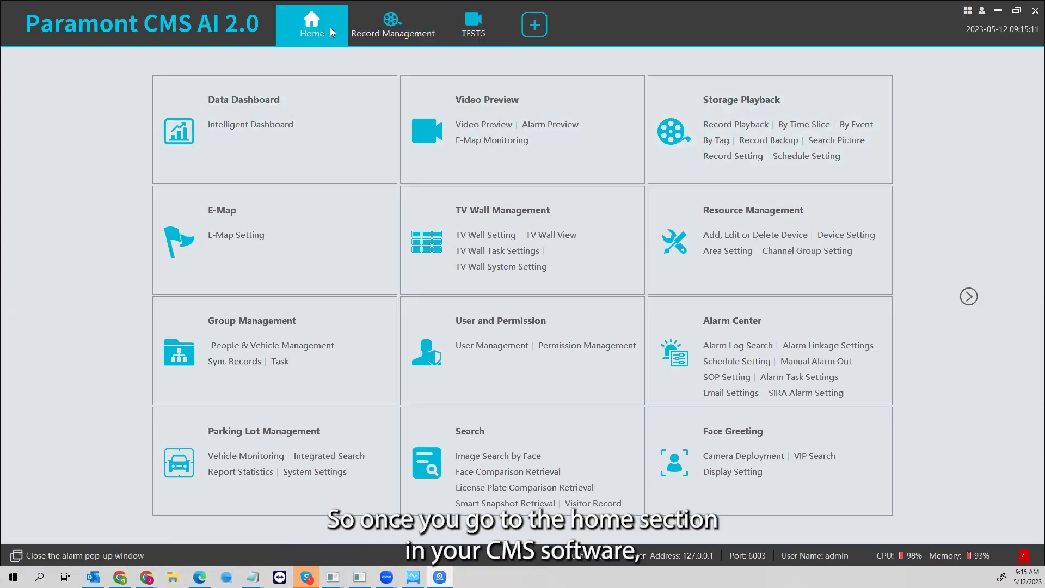
From Resource Management, manually add an encoding device with address type set to Serial No
left_click(794, 213)
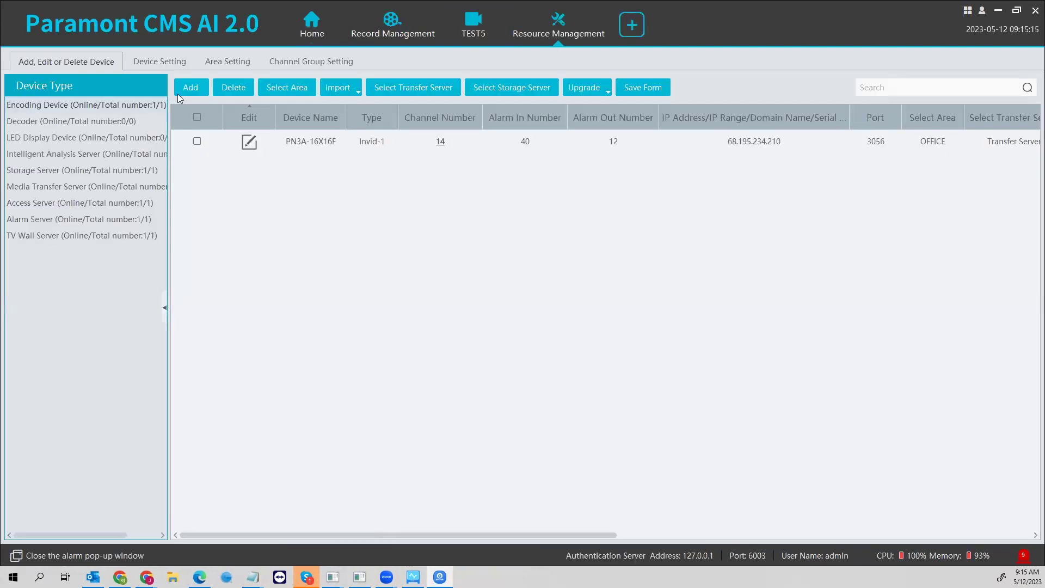
left_click(191, 87)
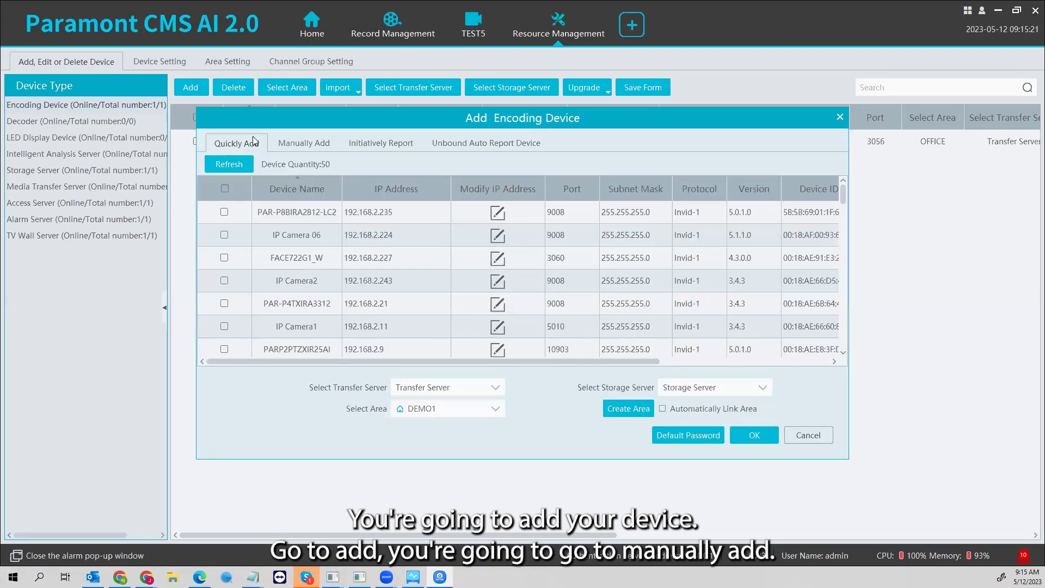
left_click(284, 143)
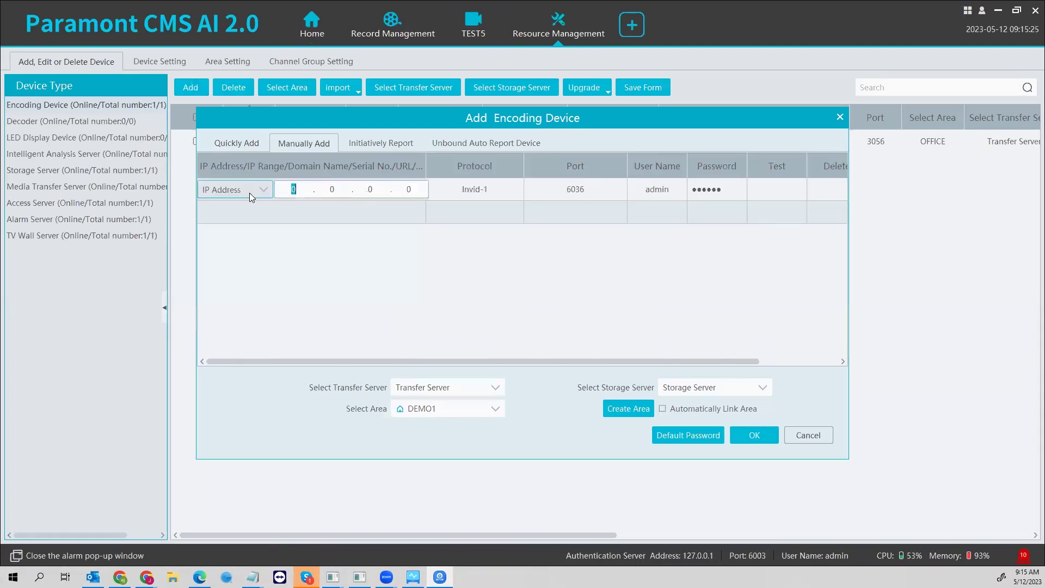
left_click(246, 189)
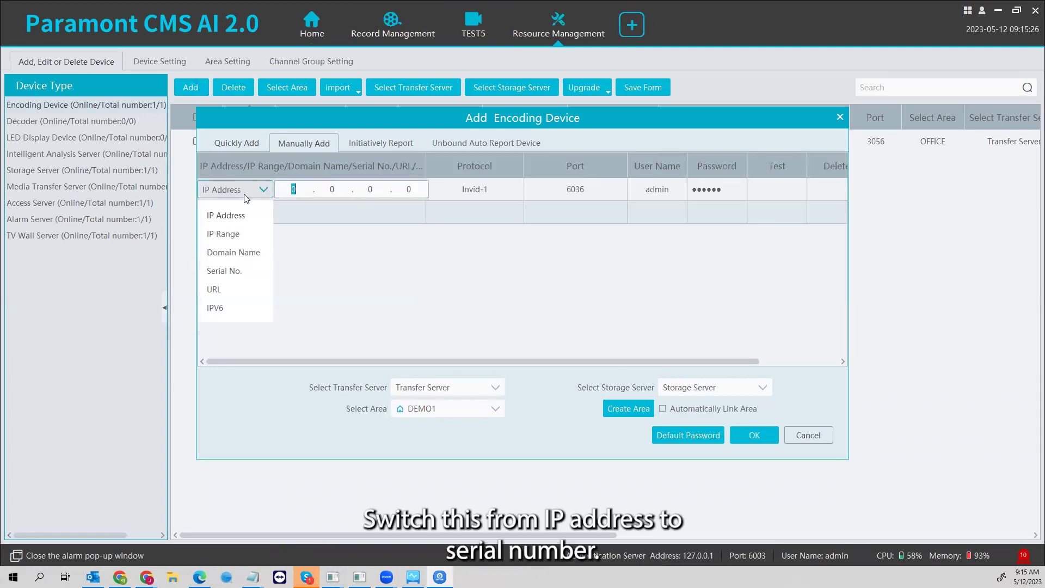
left_click(224, 271)
left_click(284, 190)
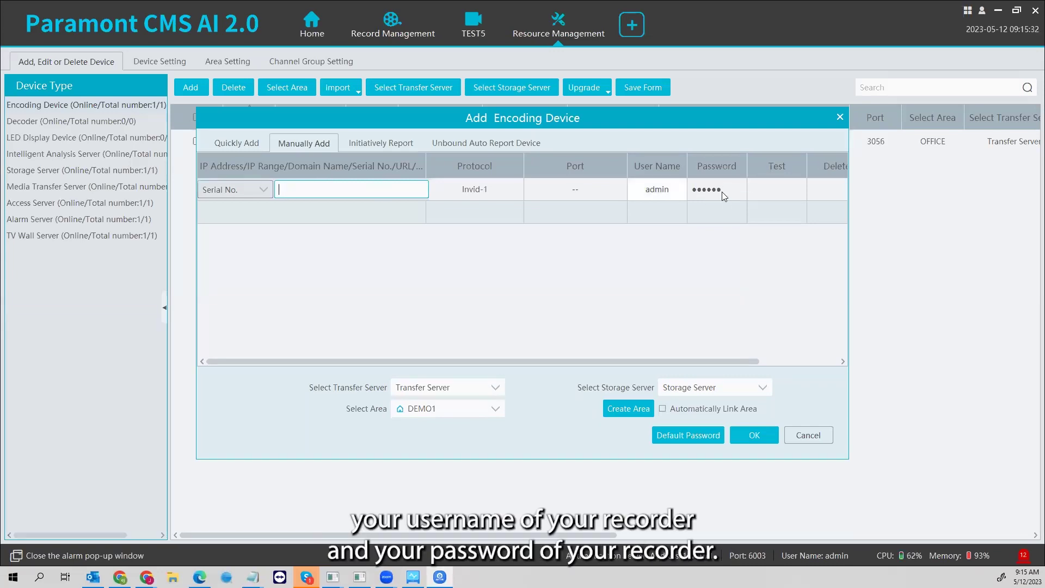
left_click(233, 188)
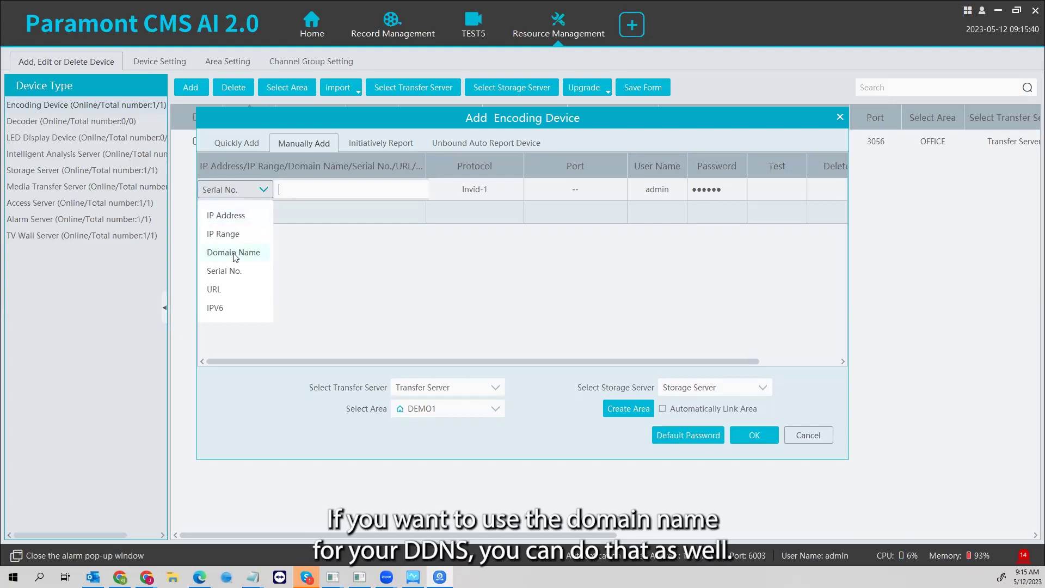
left_click(747, 266)
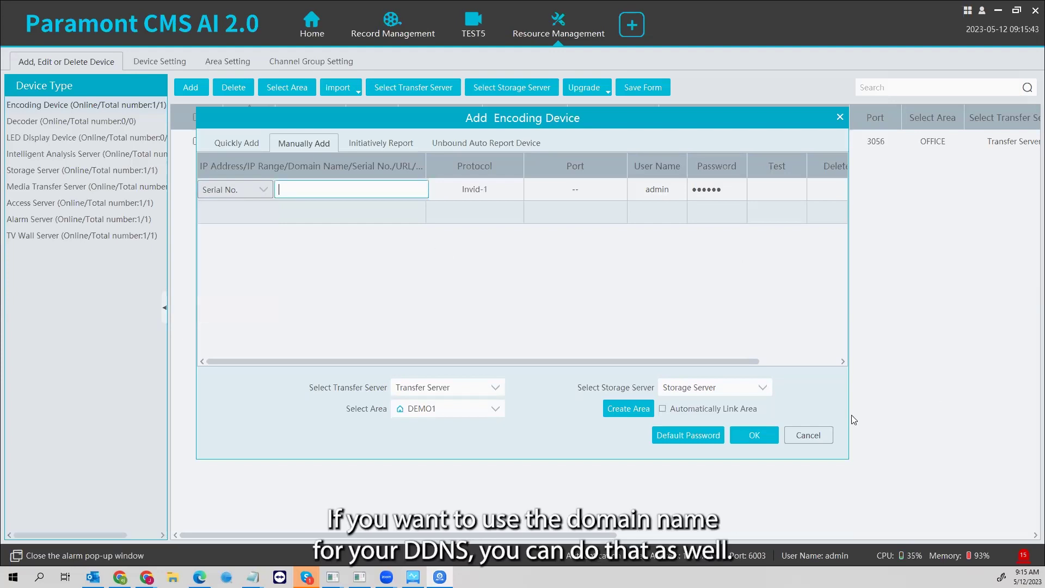
Cancel the device addition, confirm PN3A-16X16F shows Online, and return to the web client
left_click(809, 434)
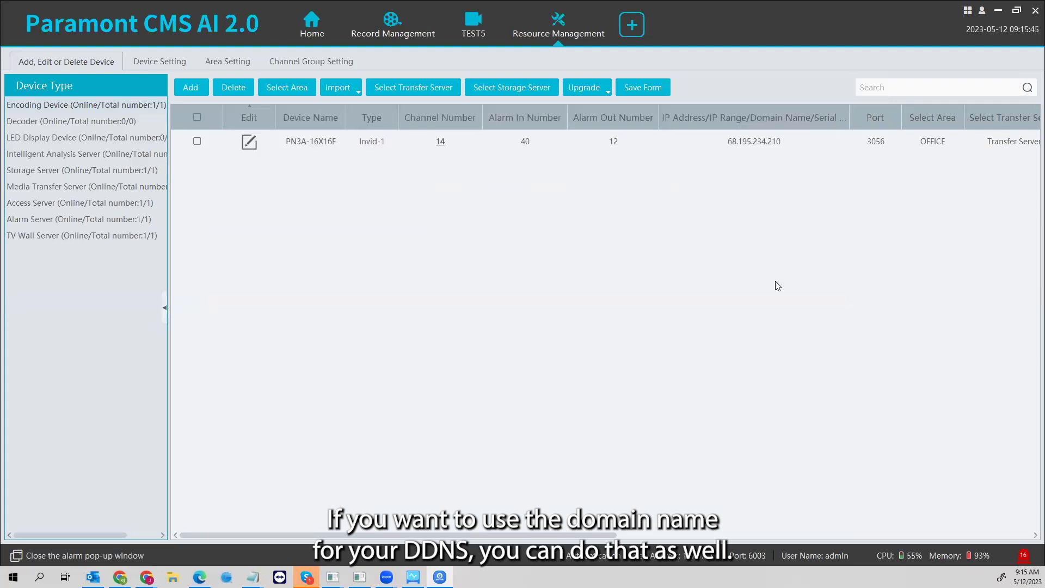
left_click(663, 537)
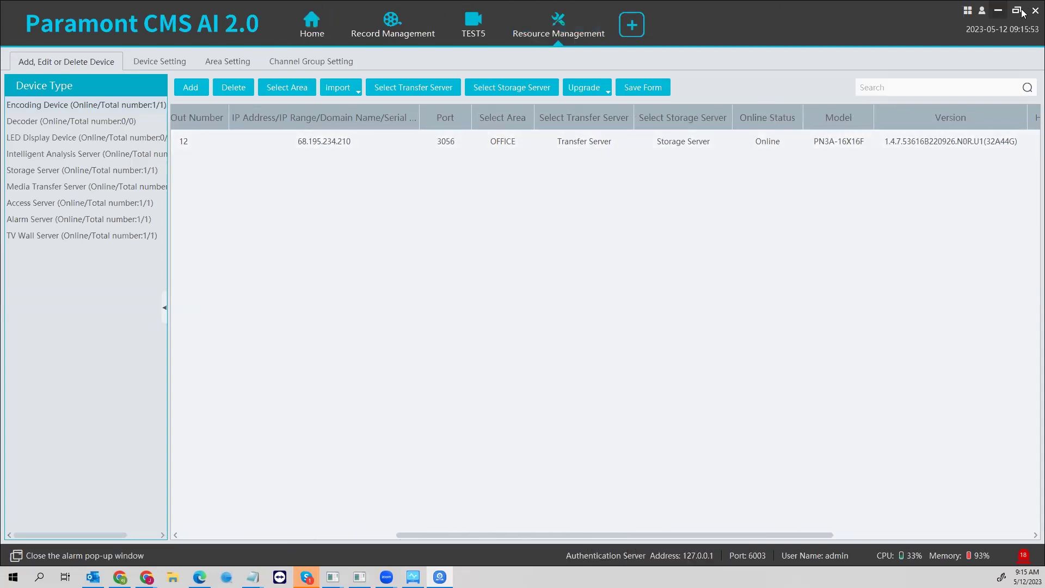
left_click(998, 10)
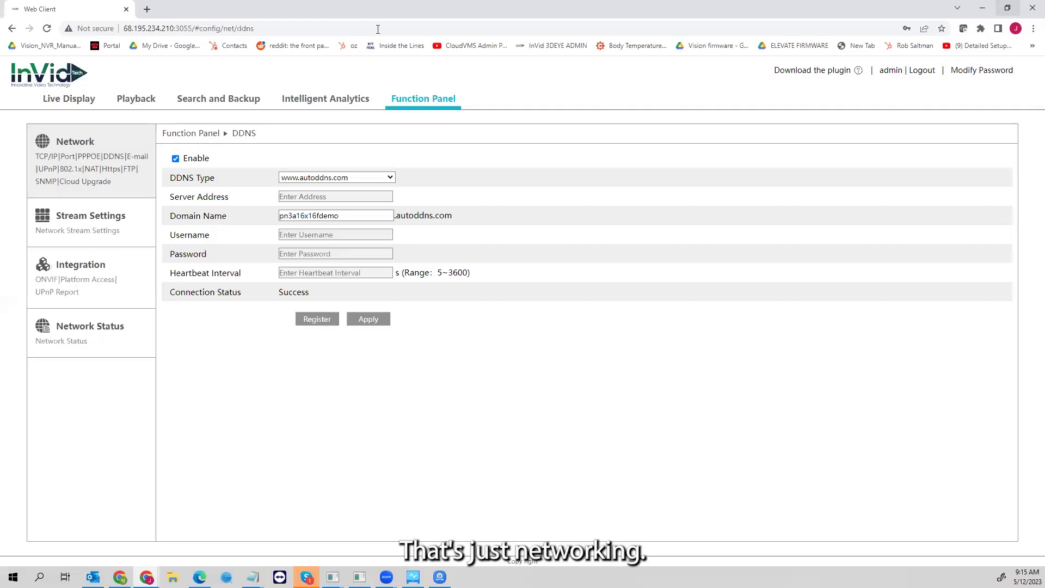
Go back to the Function Panel, then bring up the invidtech.com website maximized
left_click(422, 103)
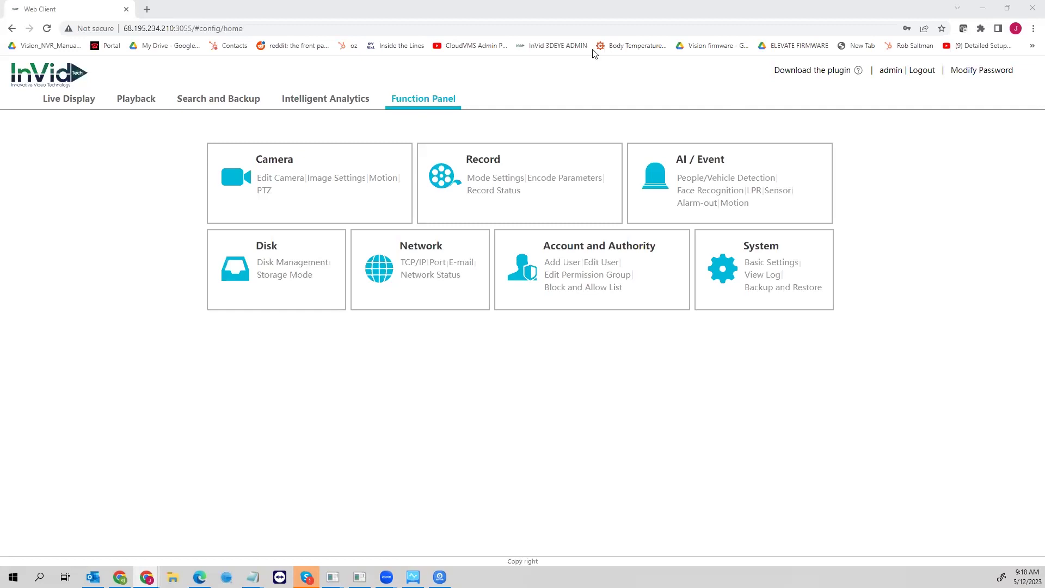
key("alt+Tab")
double_click(568, 39)
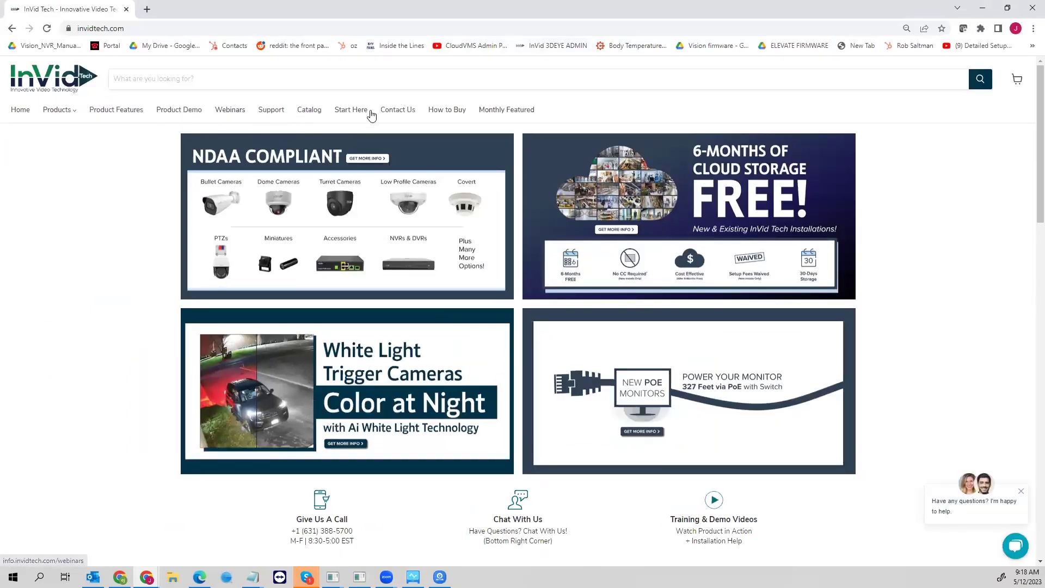
From the Support page on invidtech.com, open the Training & Demo Videos page
left_click(274, 111)
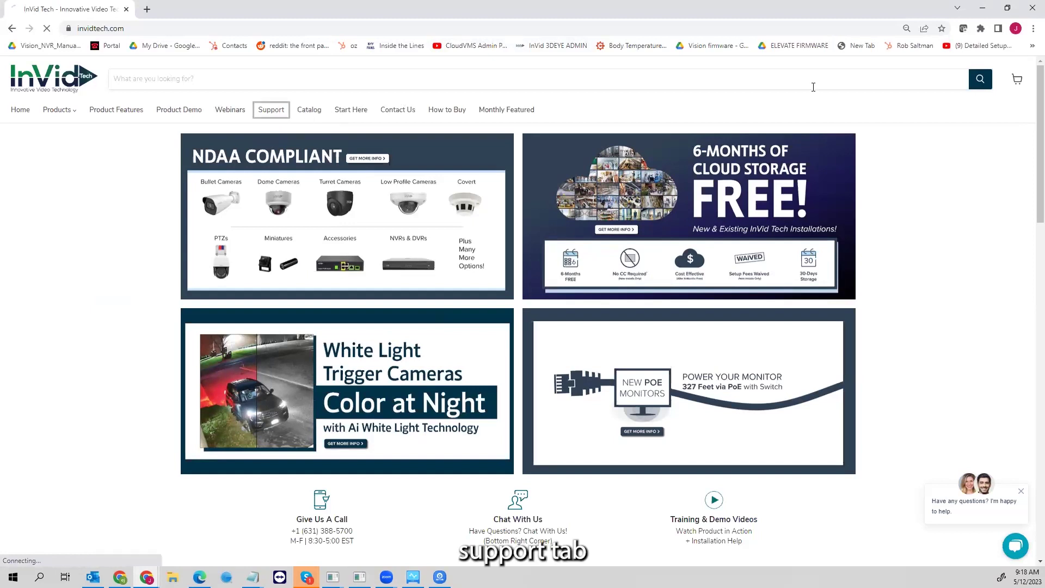
scroll(814, 277, "down", 5)
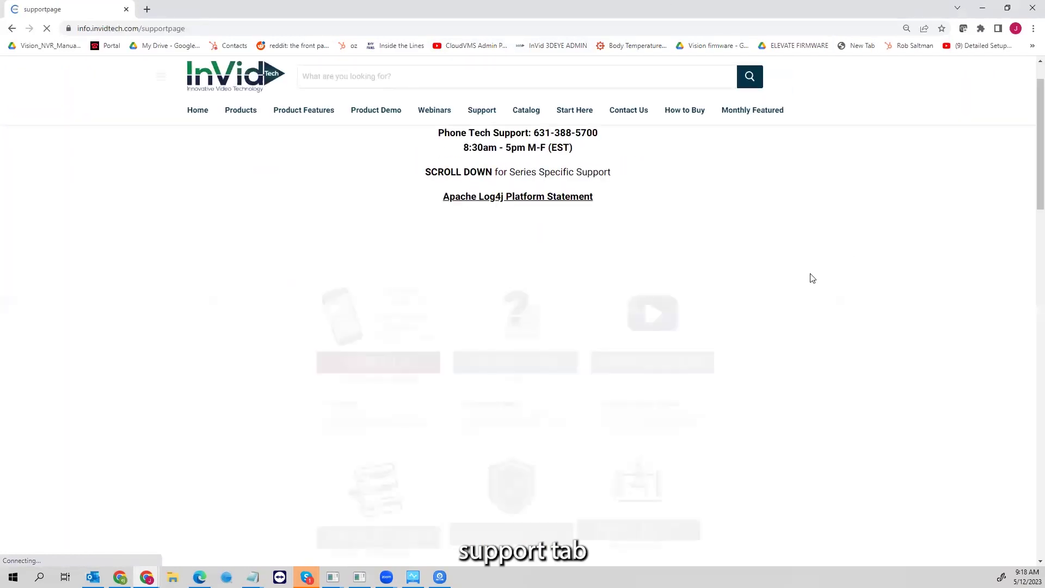
scroll(858, 278, "up", 2)
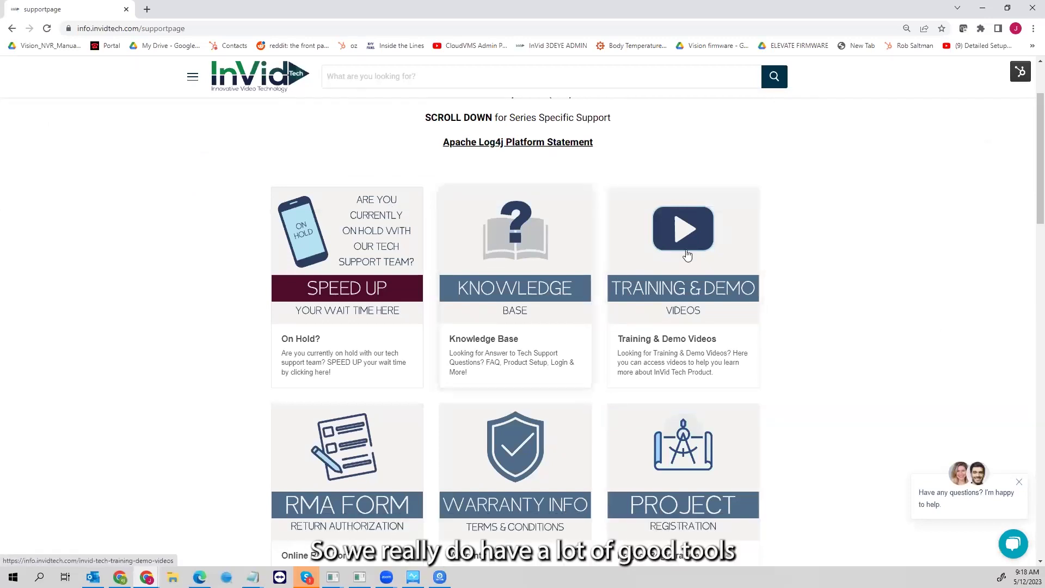
scroll(919, 233, "down", 3)
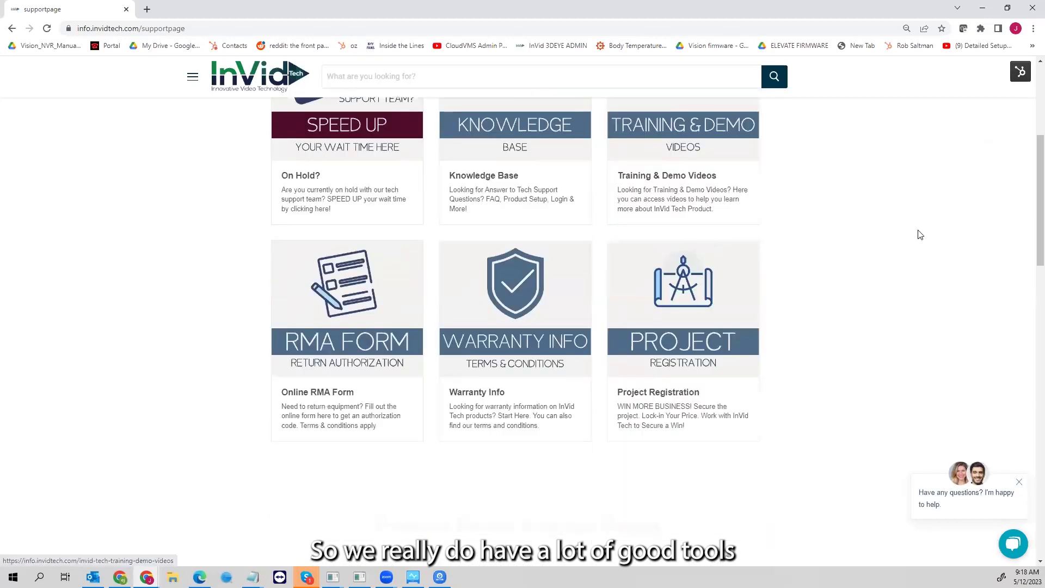
scroll(923, 224, "up", 2)
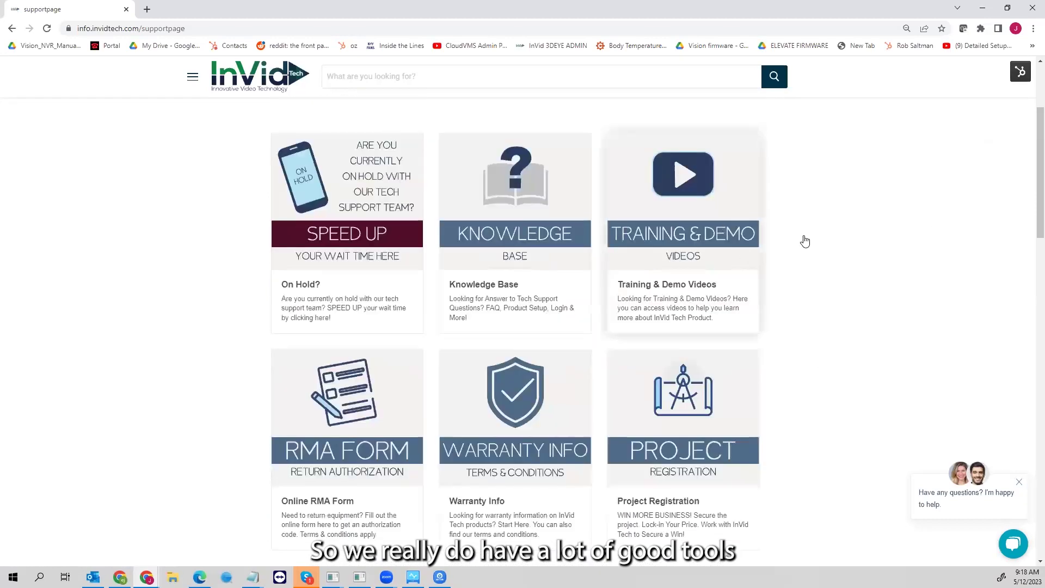
left_click(682, 358)
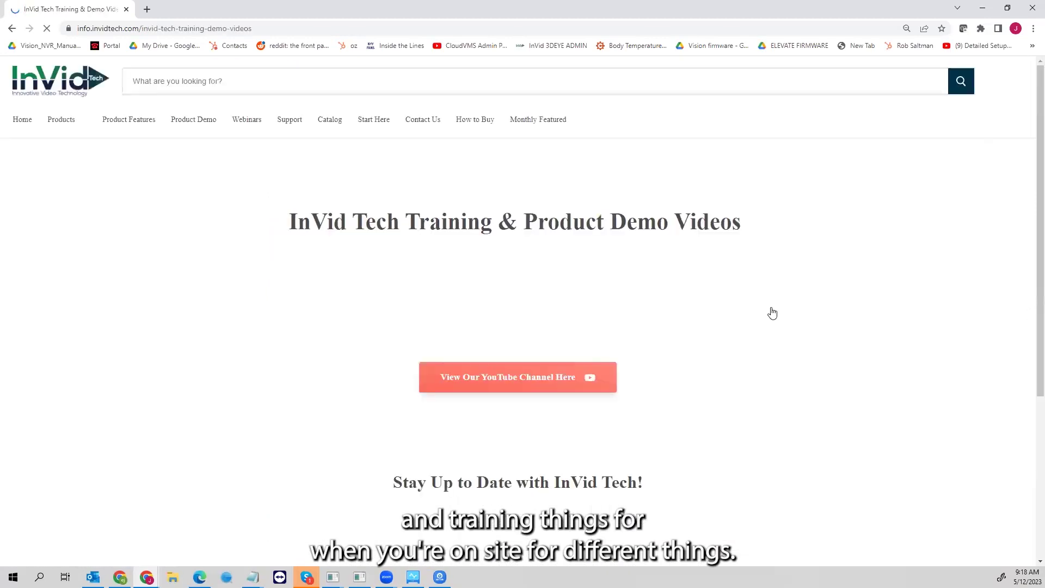
scroll(772, 313, "down", 3)
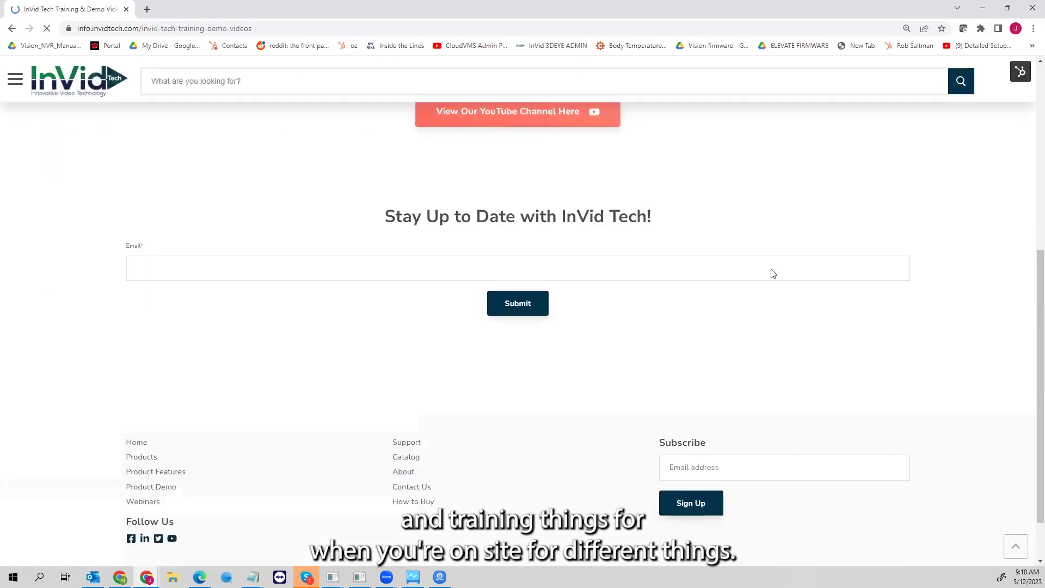